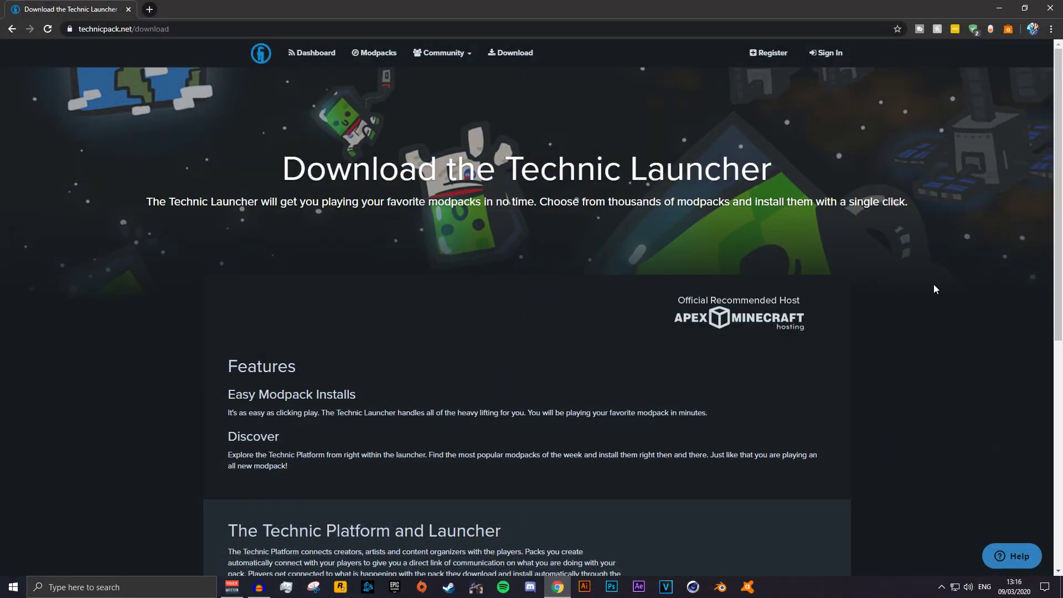
pyautogui.scroll(-5, 921, 288)
pyautogui.scroll(-3, 902, 284)
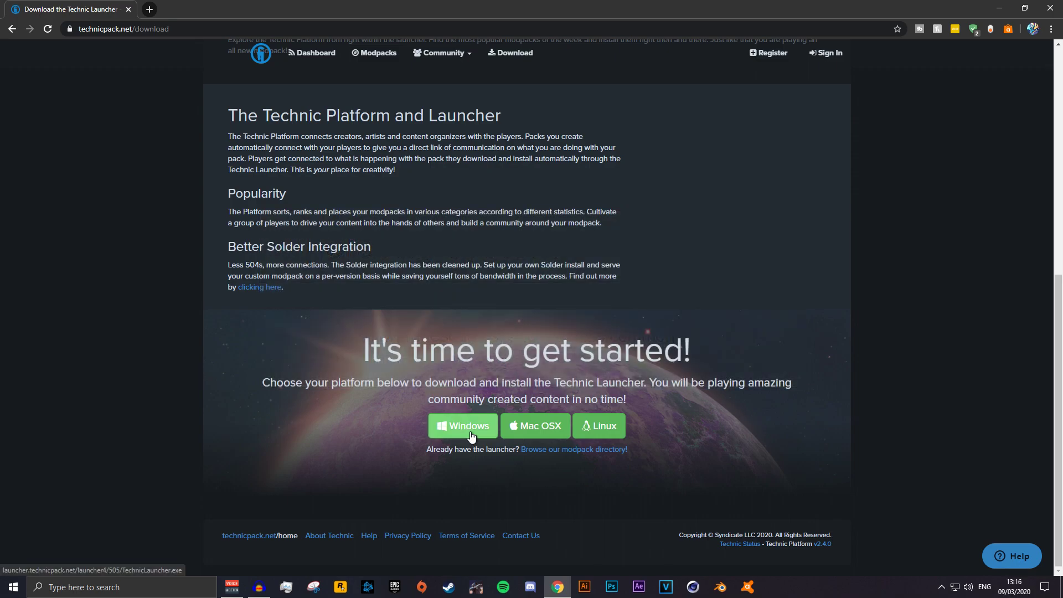
# Download TechnicLauncher.exe for Windows to the Desktop and run it from there
pyautogui.click(471, 431)
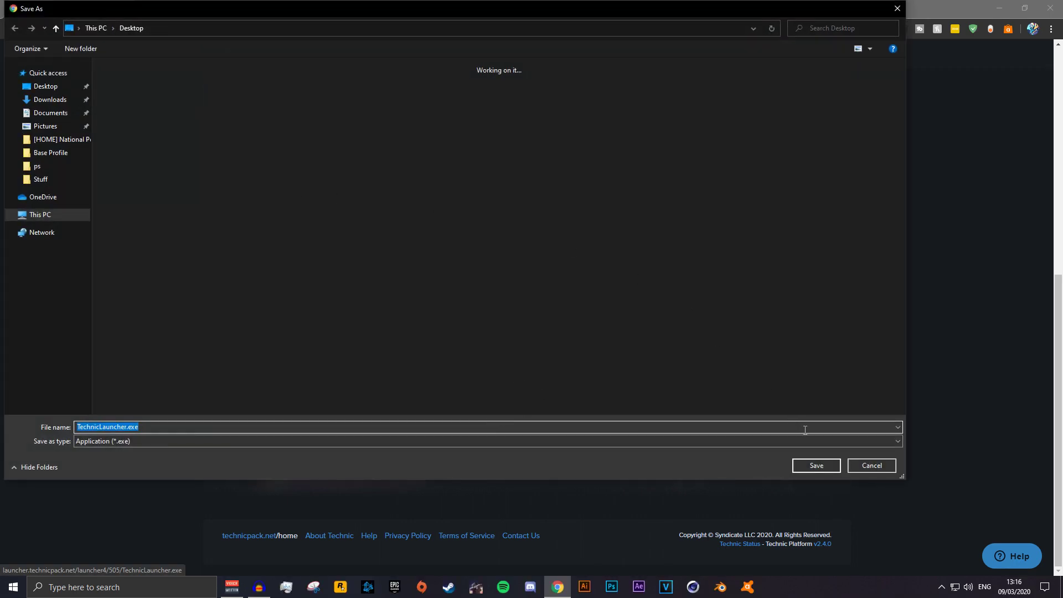
pyautogui.click(812, 464)
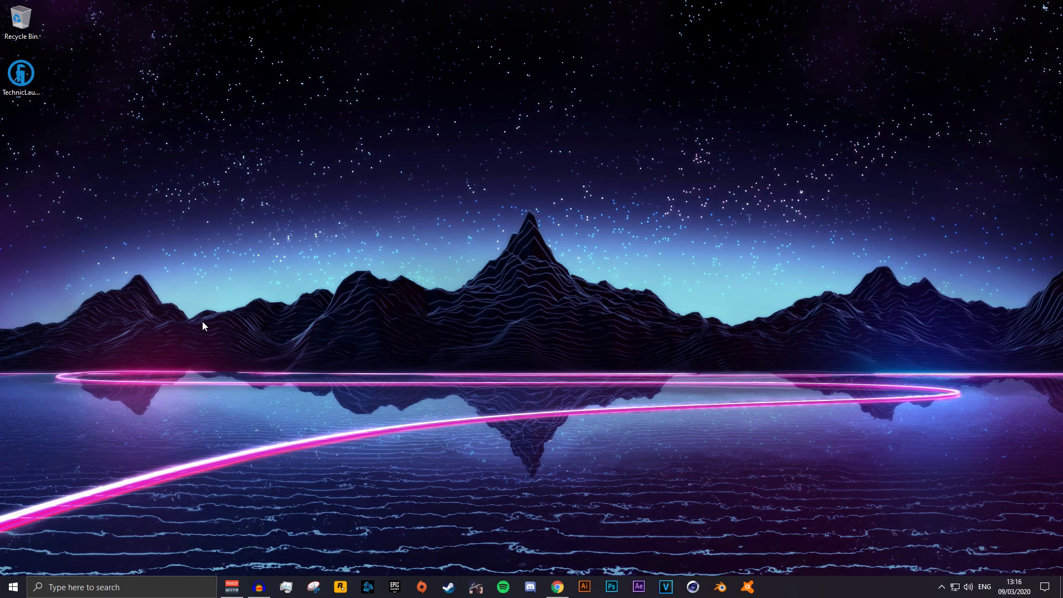
pyautogui.doubleClick(21, 76)
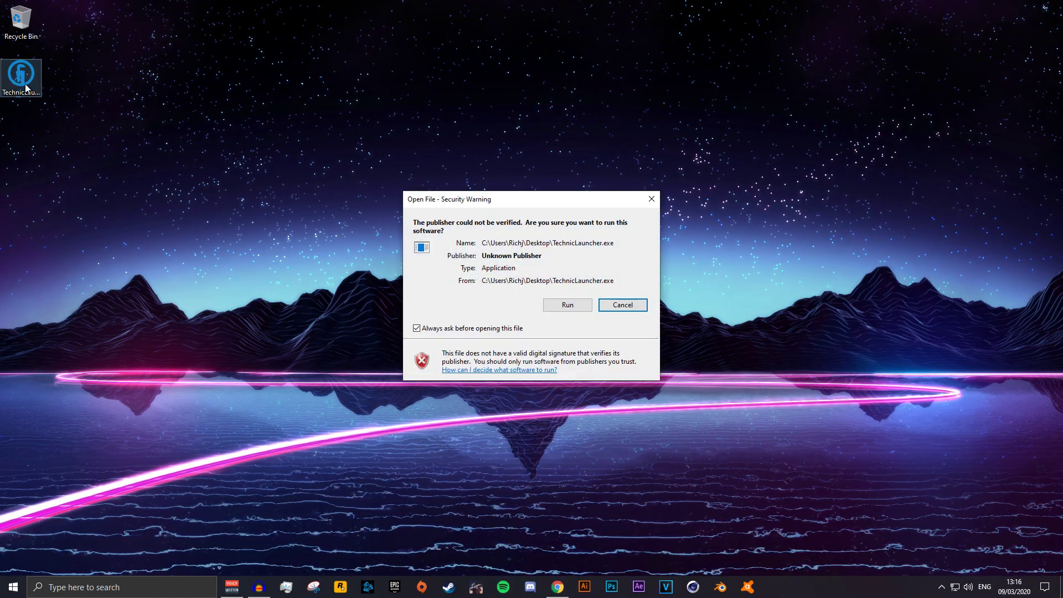
# Allow the installer to run, install to the default folder, and show the Modpacks list
pyautogui.click(567, 305)
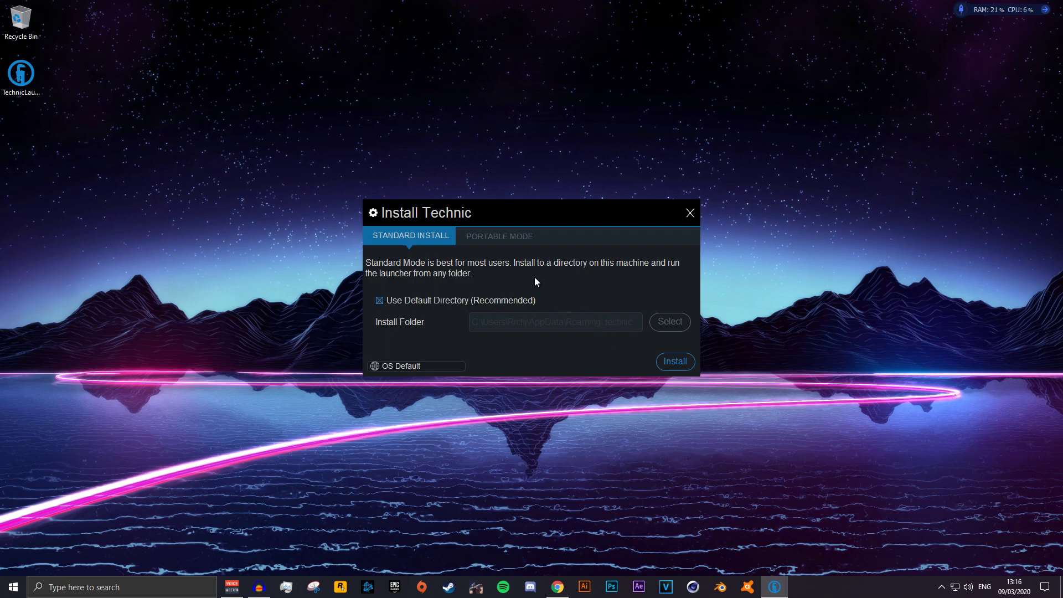
pyautogui.click(668, 361)
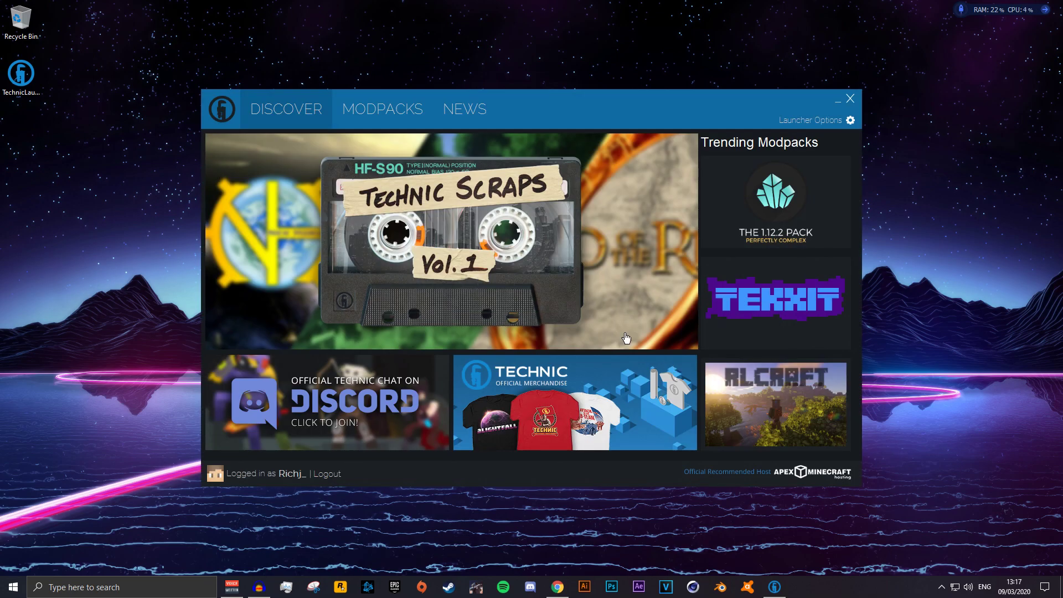
pyautogui.click(399, 115)
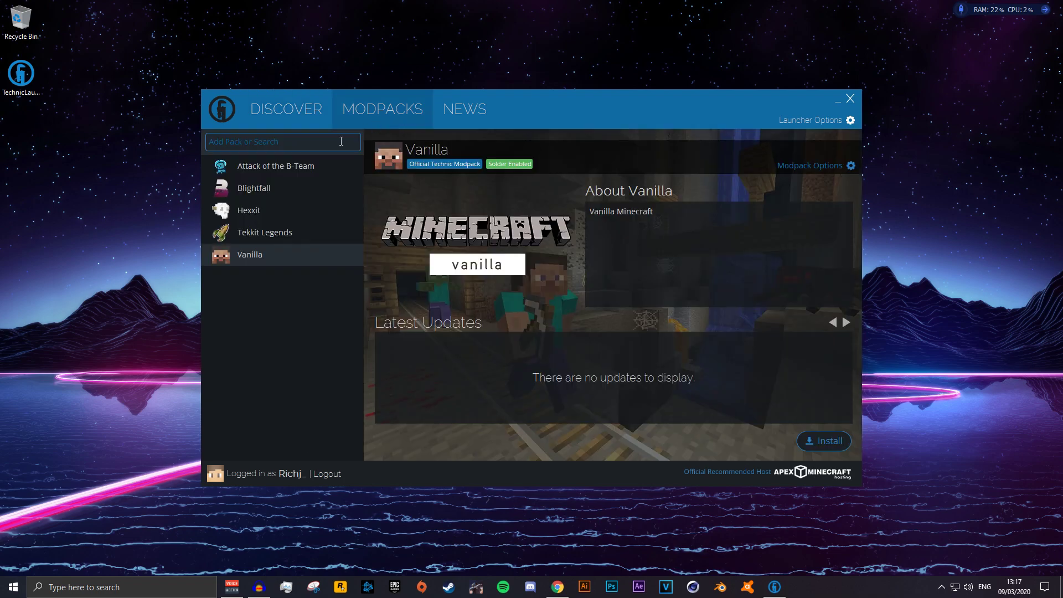
# Browse the Attack of the B-Team, Vanilla and Blightfall packs, then search for pixelmon500
pyautogui.click(275, 165)
pyautogui.click(249, 255)
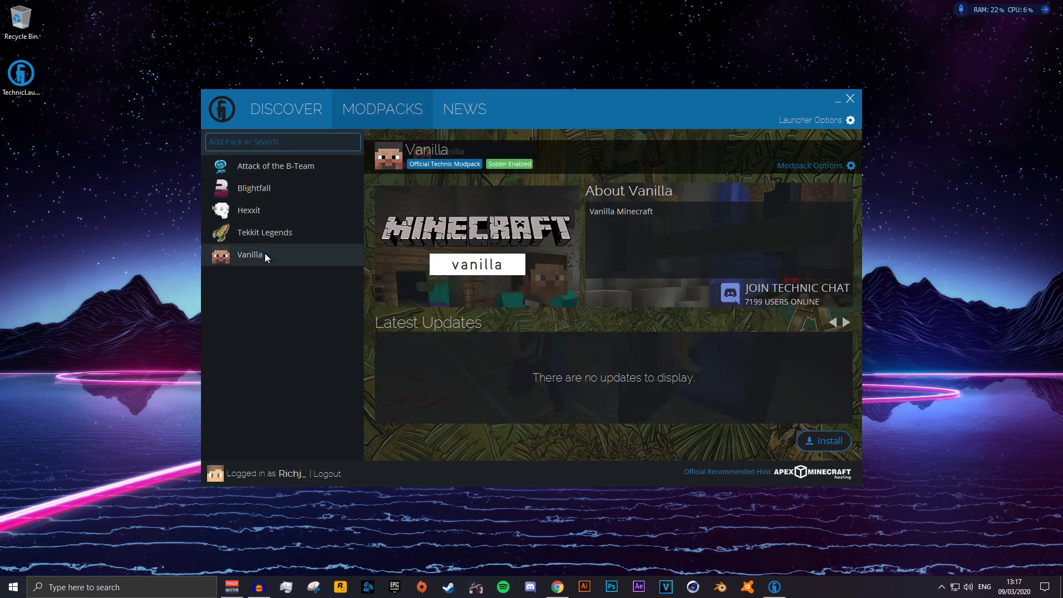
pyautogui.click(254, 187)
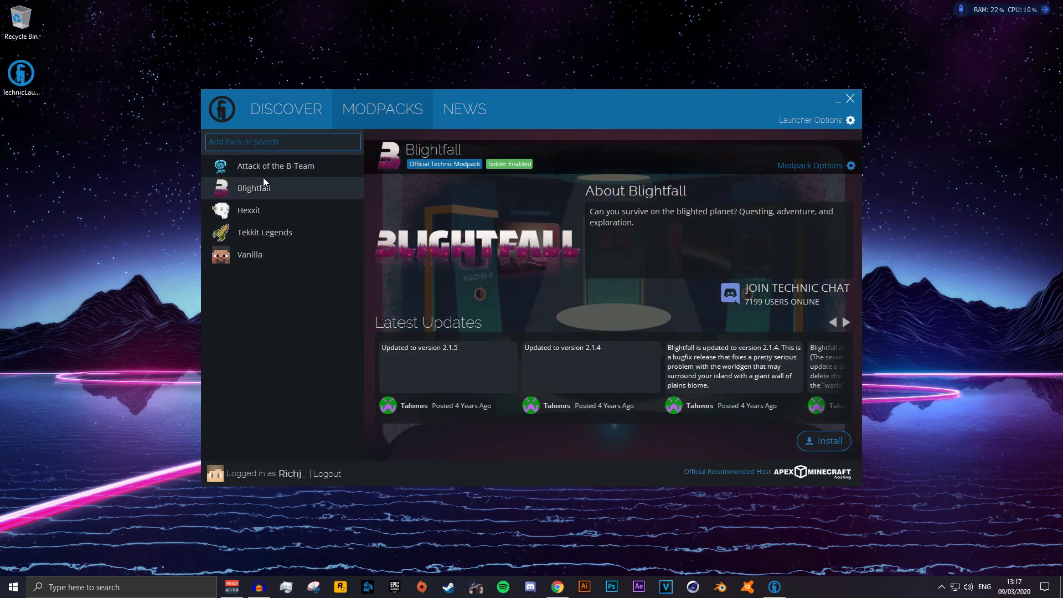
pyautogui.click(298, 139)
pyautogui.write('pixelmon50')
pyautogui.write('0')
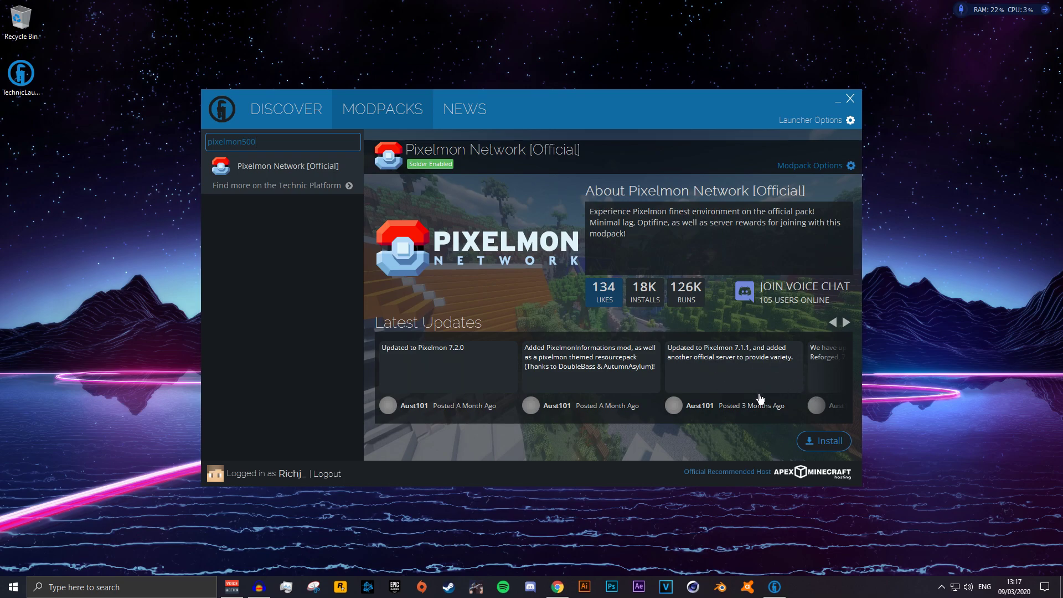
# Install Pixelmon Network 7.2.0b, launch it, and maximize the Minecraft 1.12.2 window
pyautogui.click(826, 443)
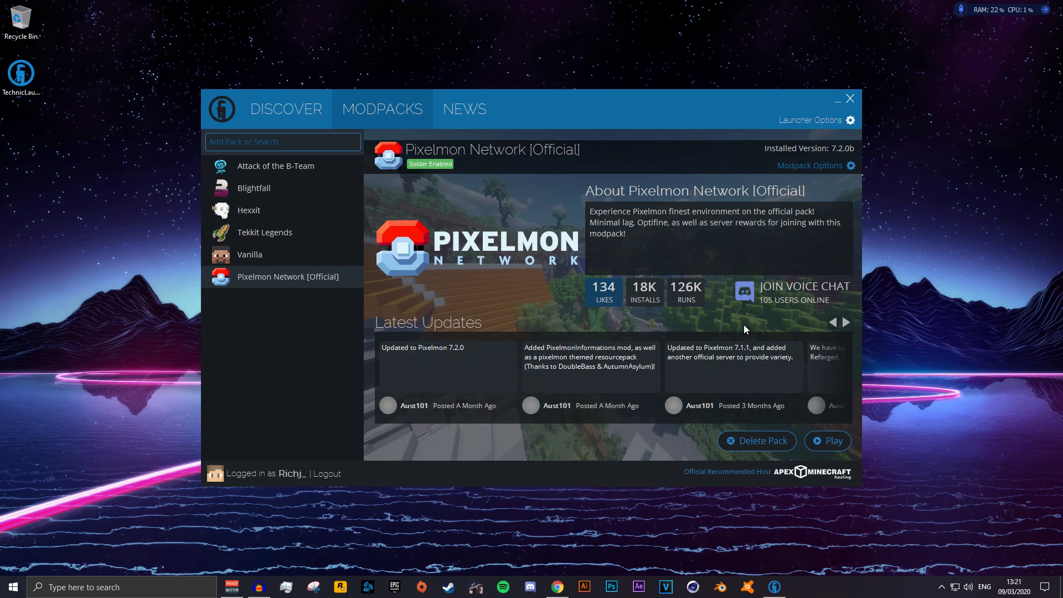
pyautogui.click(831, 440)
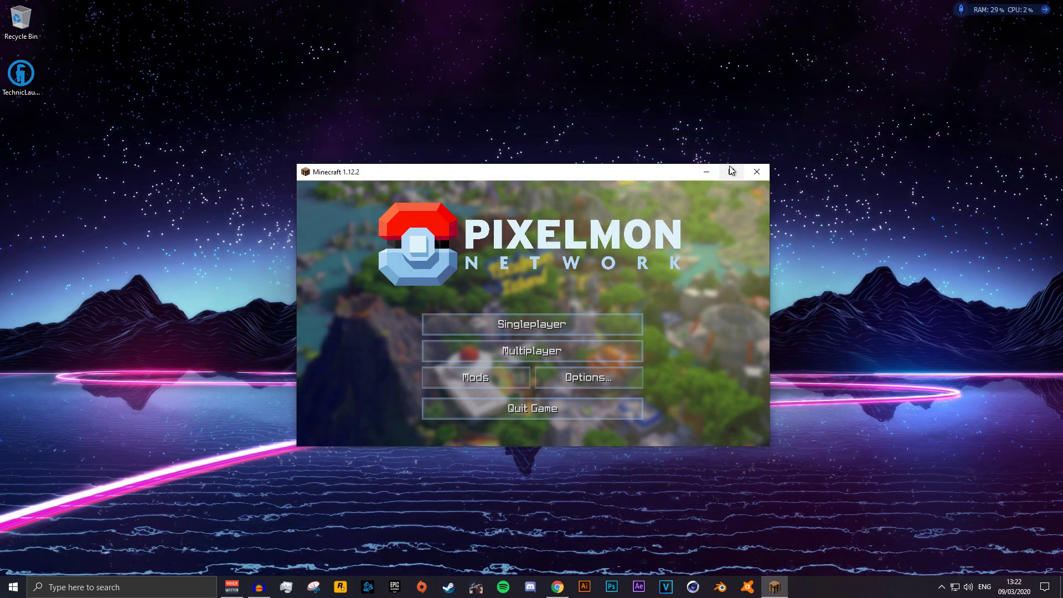
pyautogui.click(731, 171)
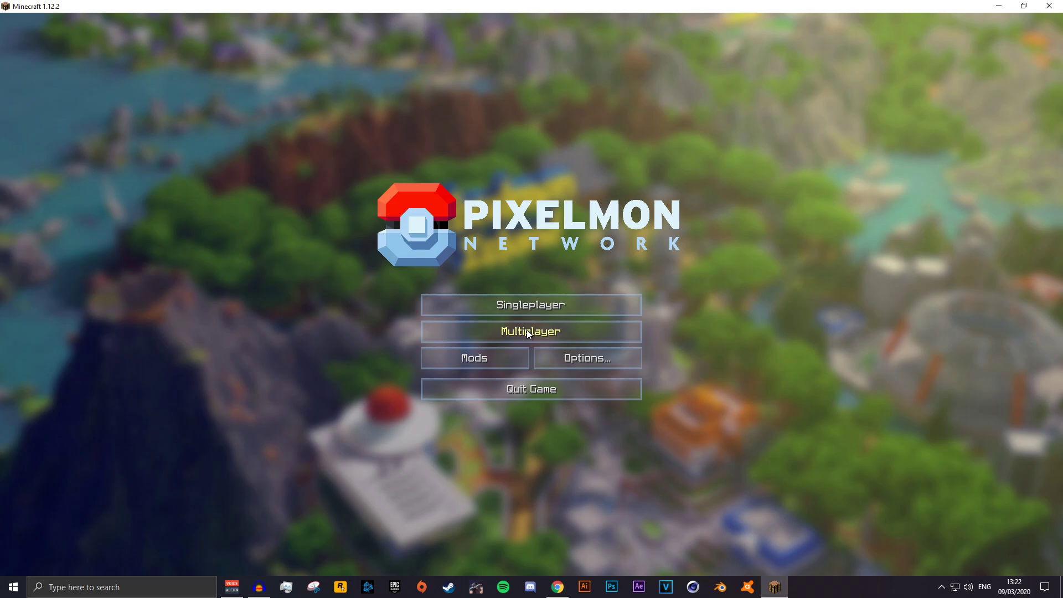
# Join the PokeRivals Official Server from Multiplayer and hold the Master Ball in slot 1
pyautogui.click(526, 330)
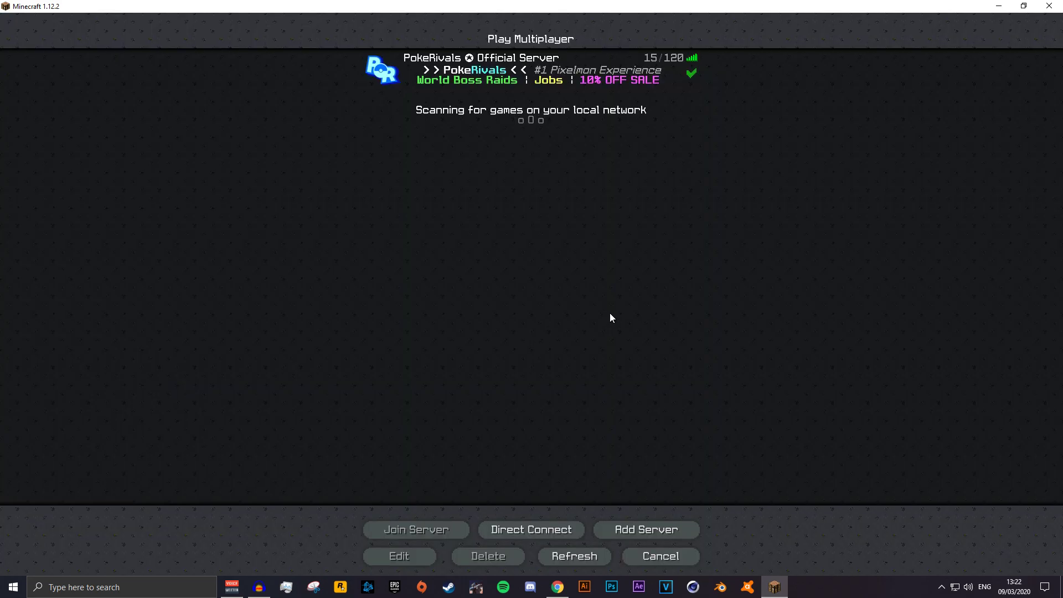
pyautogui.doubleClick(394, 71)
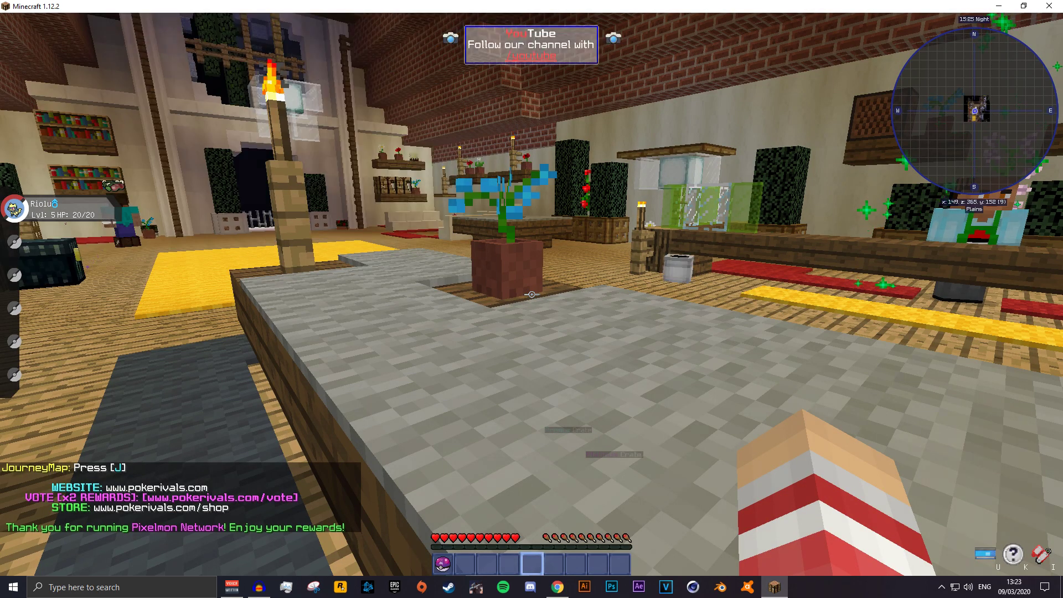
pyautogui.press('1')
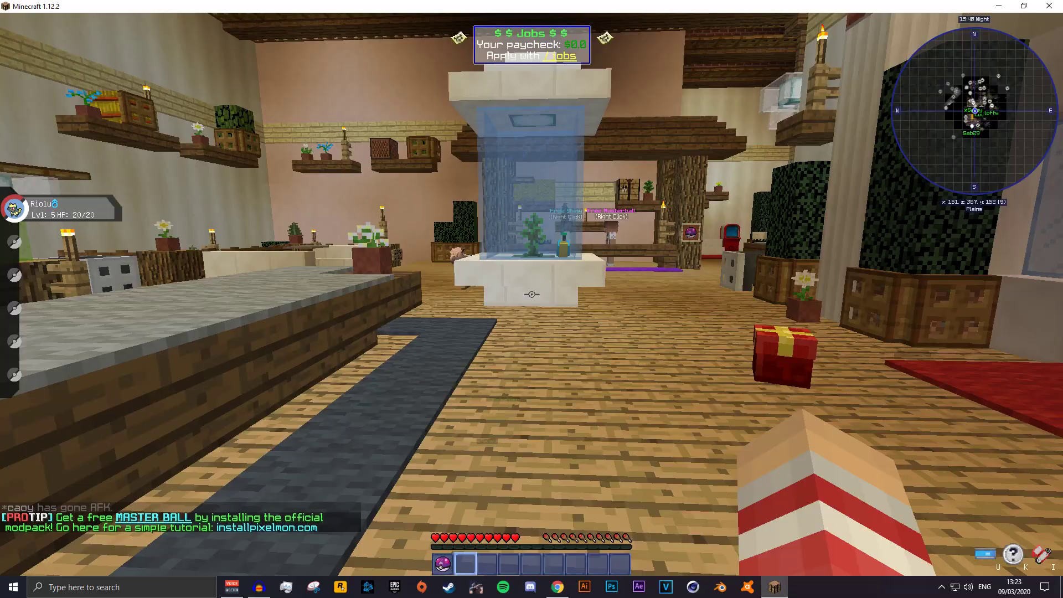
# Switch hotbar slots 1 and 2 and walk forward through the lobby hall toward the counters
pyautogui.press('1')
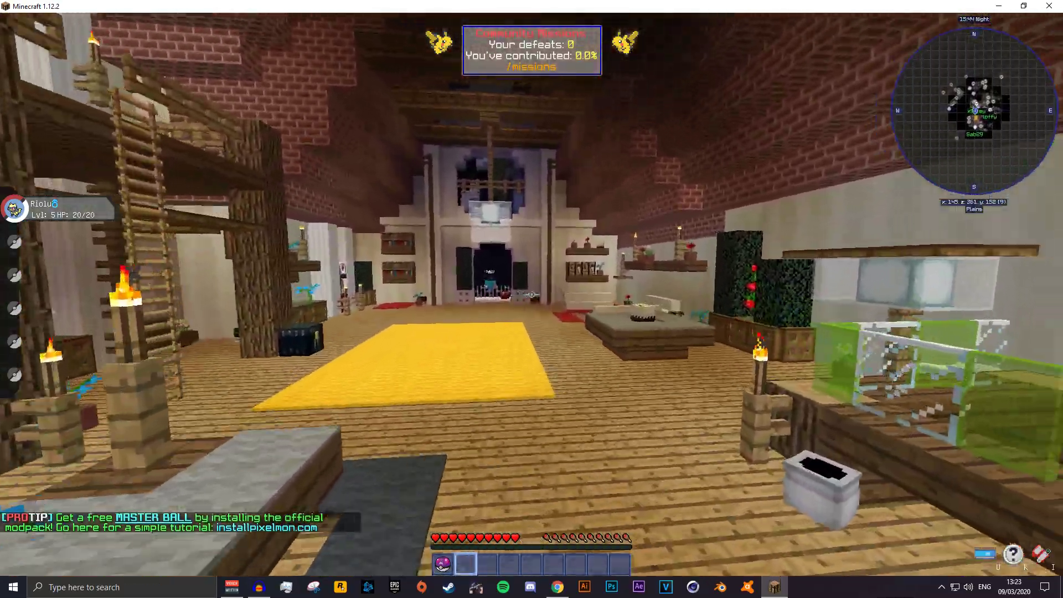
pyautogui.press('2')
pyautogui.press('w')
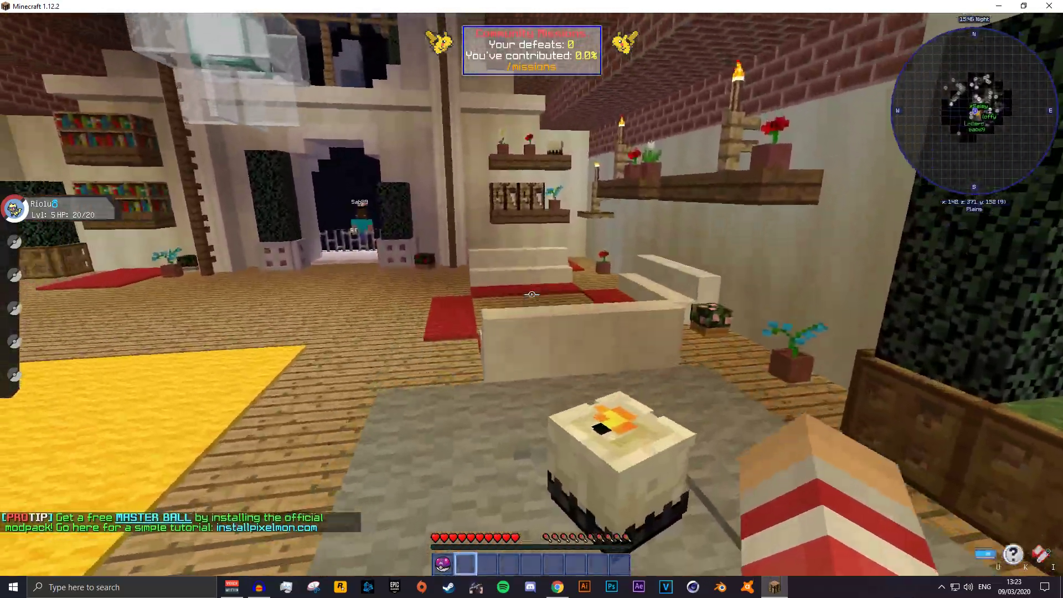
pyautogui.press('w')
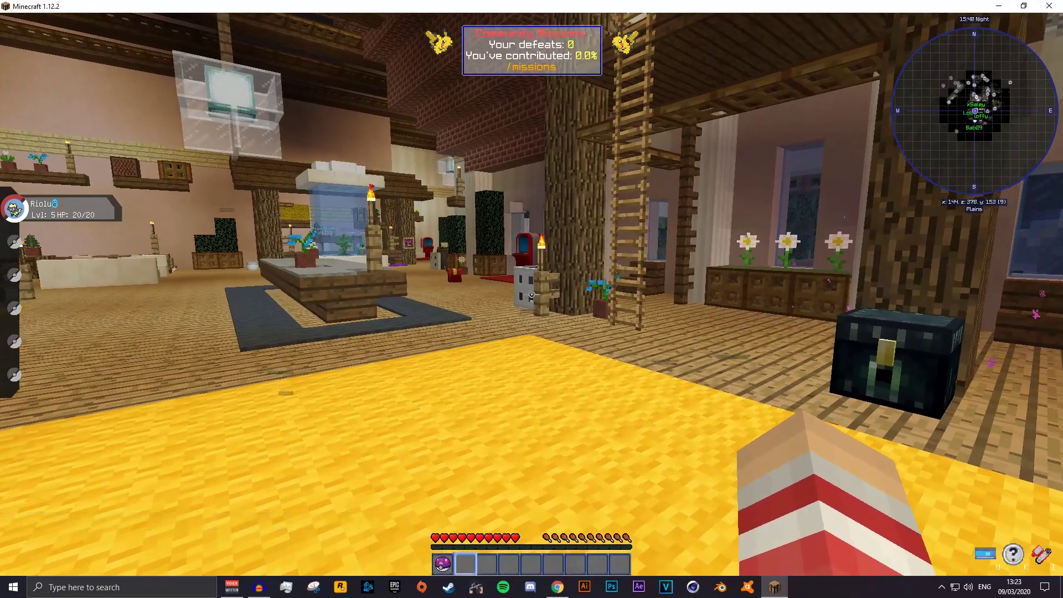
pyautogui.press('w')
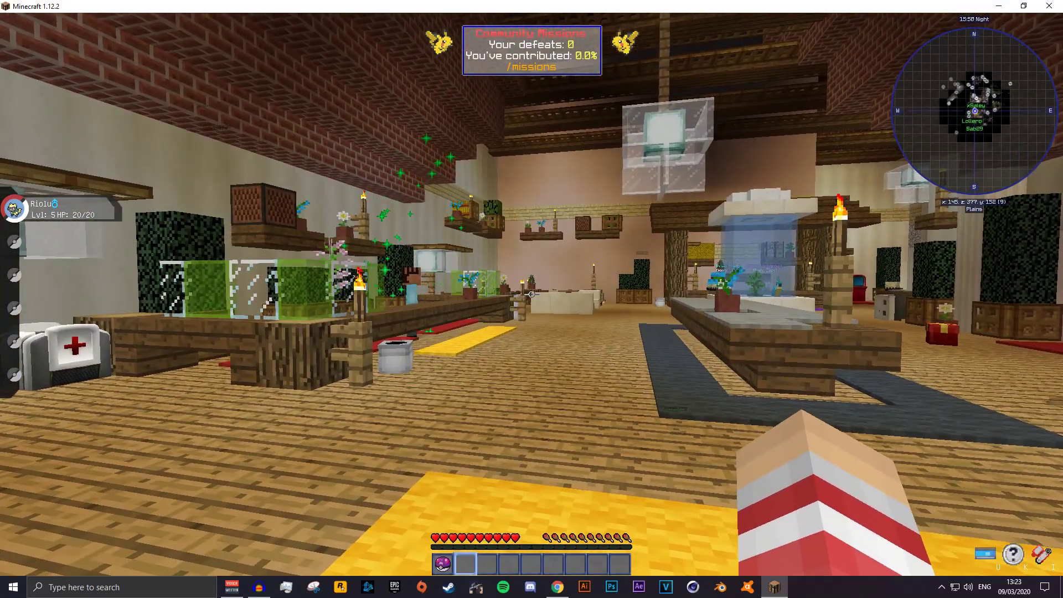